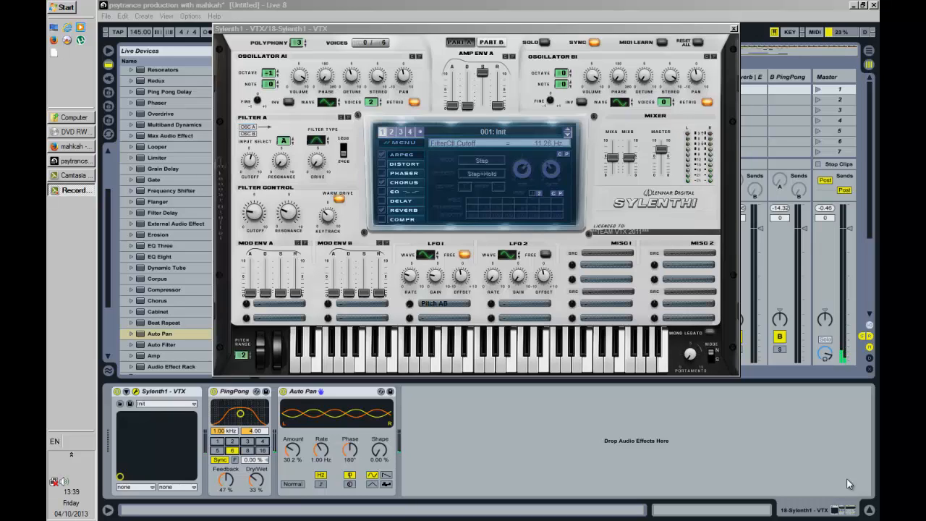
Initialize the Sylenth1 preset and deactivate the PingPong and Auto Pan devices on its track.
click(403, 137)
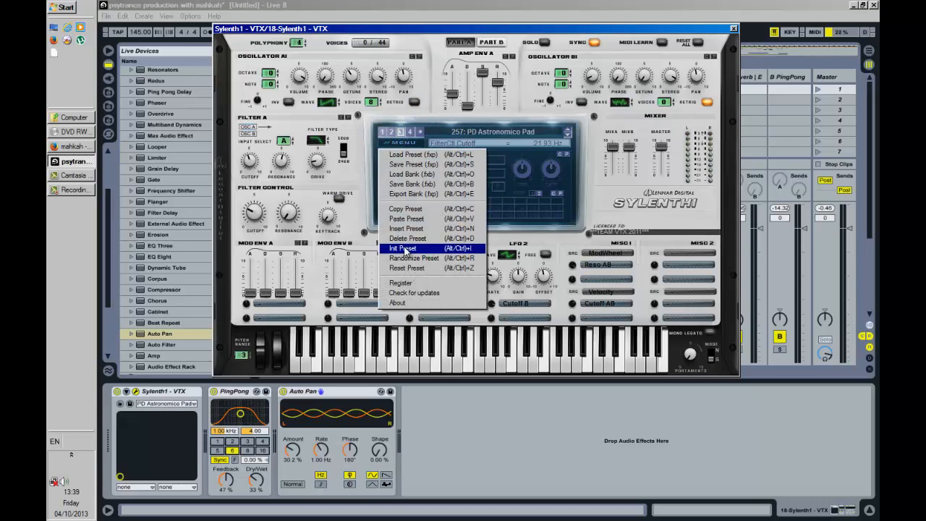
click(405, 249)
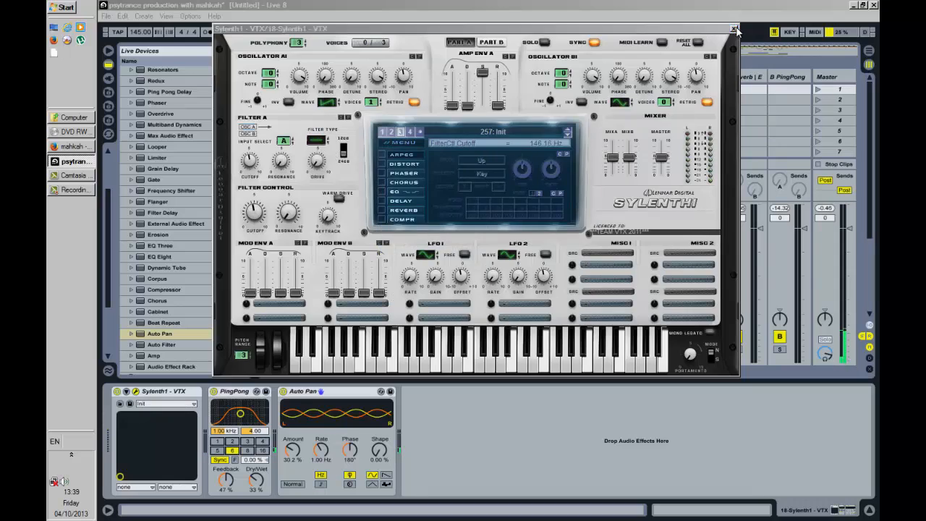
click(733, 28)
click(214, 390)
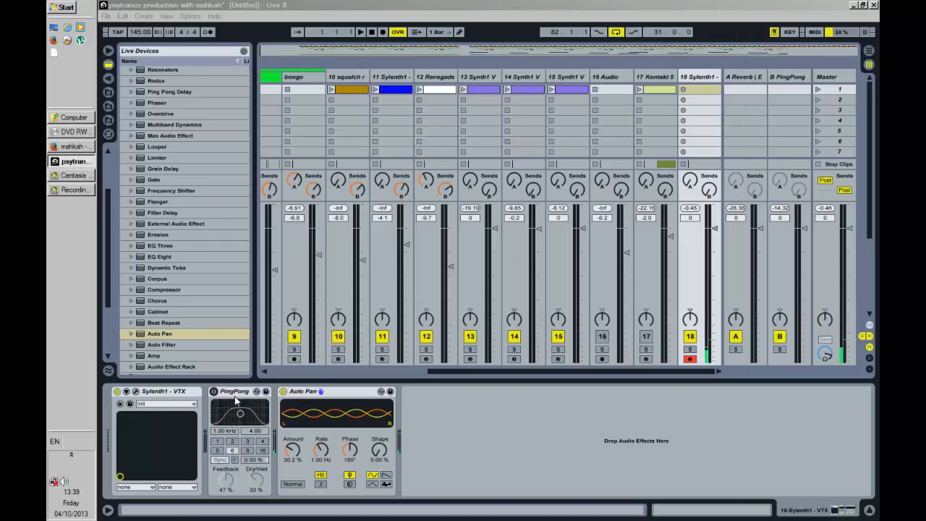
click(285, 391)
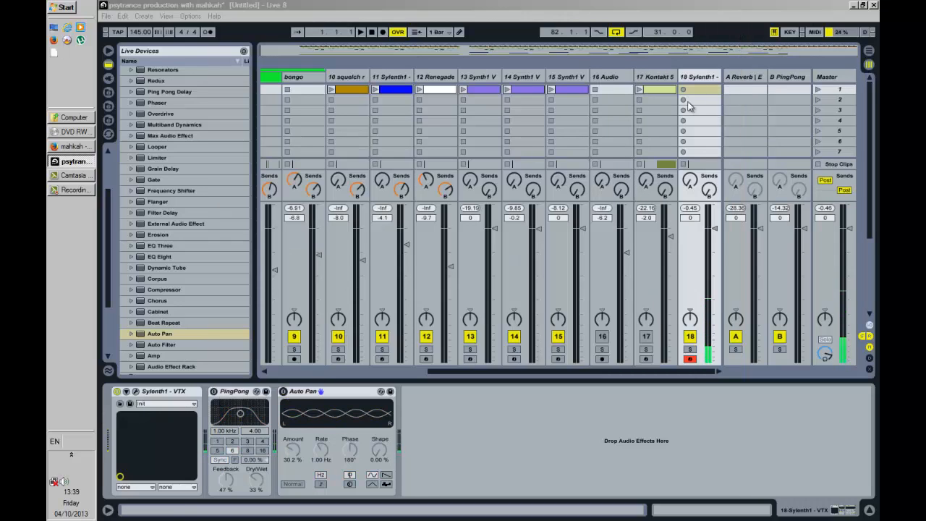
Reopen the Sylenth1 editor, activate a filter type for Filter A and audition the sound.
click(135, 392)
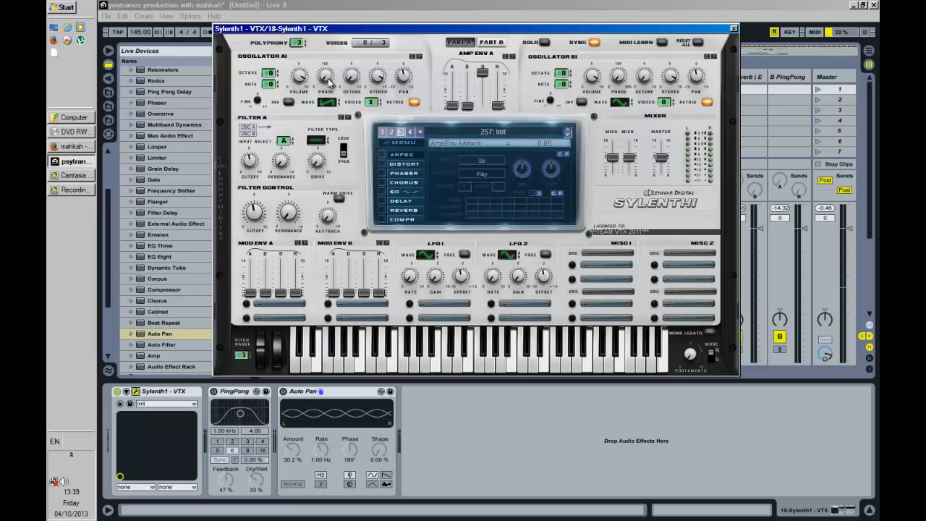
click(316, 141)
key(h)
key(h)
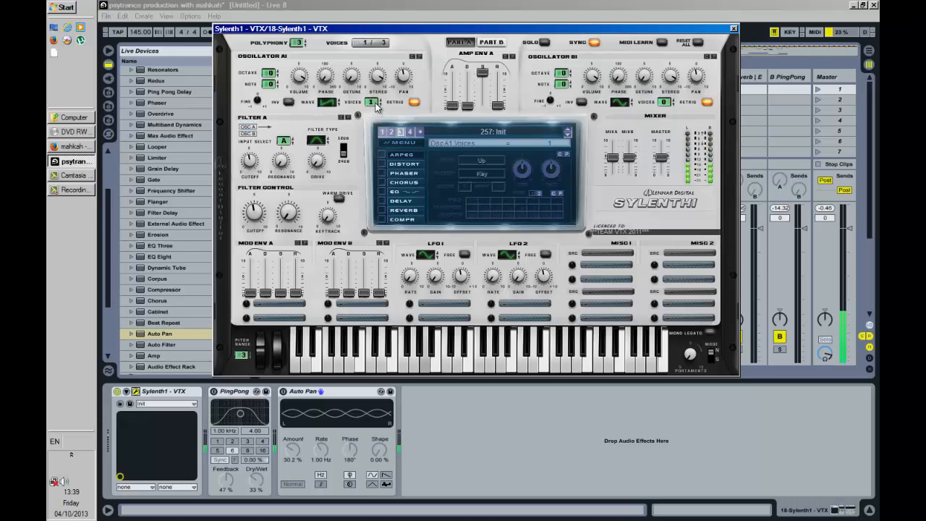
Set oscillator A1 to 2 voices with a detune of about 4.62.
click(377, 98)
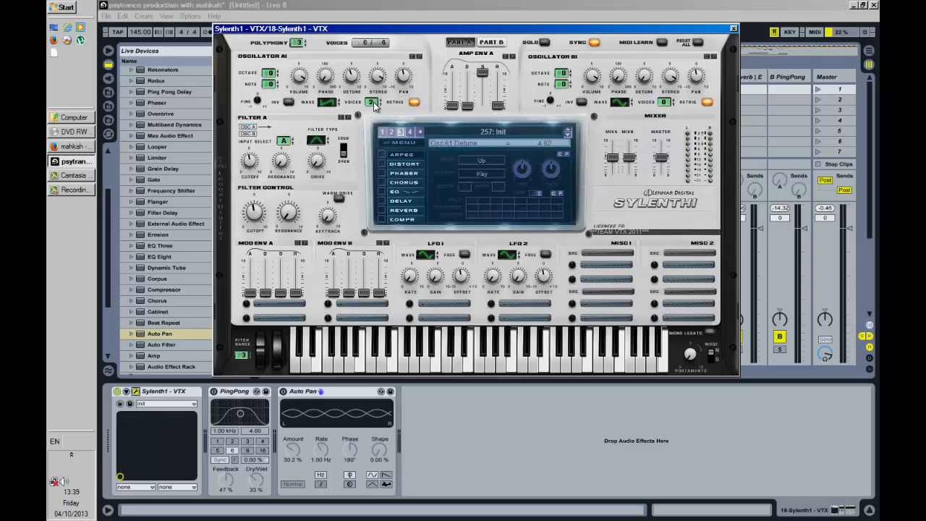
drag(375, 109, 384, 52)
scroll(369, 103, down, 1)
drag(375, 106, 371, 131)
Turn on Warm Drive in the filter control section and set keytrack to about 3.00.
click(338, 200)
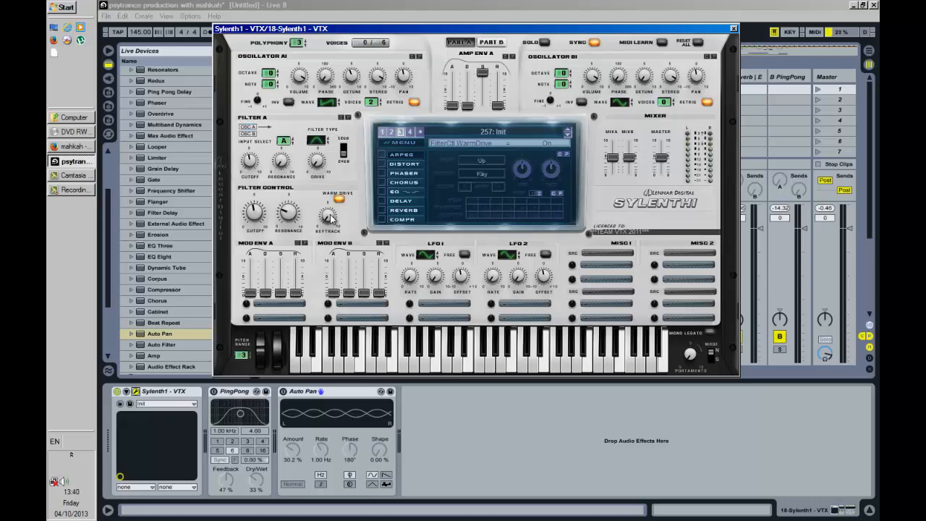
key(d)
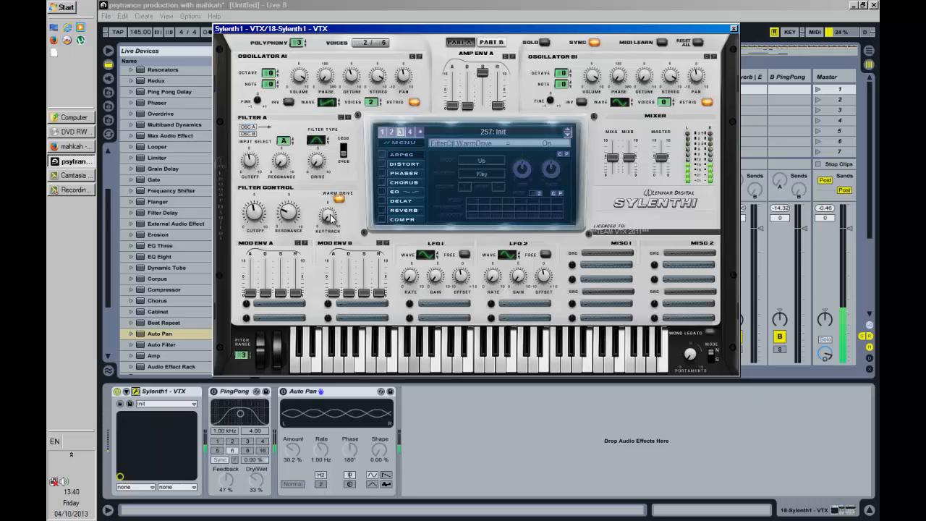
click(329, 217)
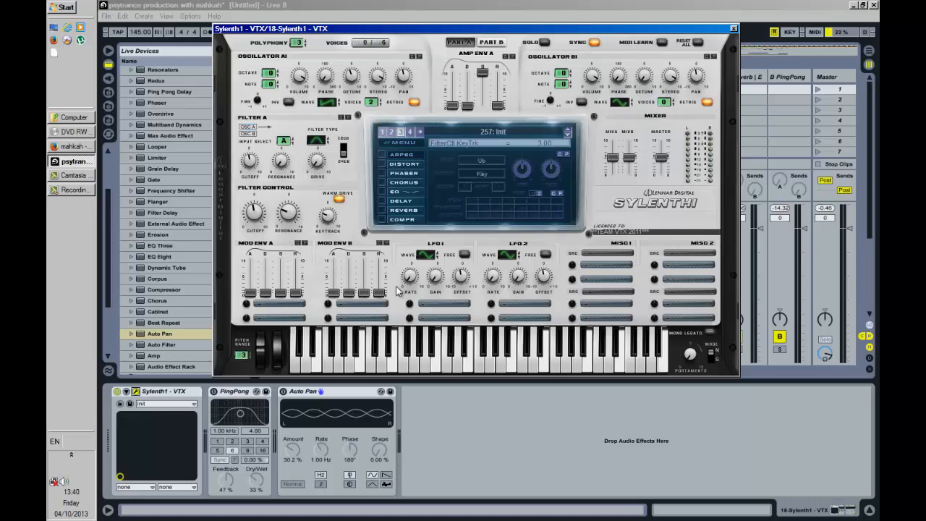
Route LFO 1's first destination to Pitch AB and adjust its modulation amount.
click(446, 303)
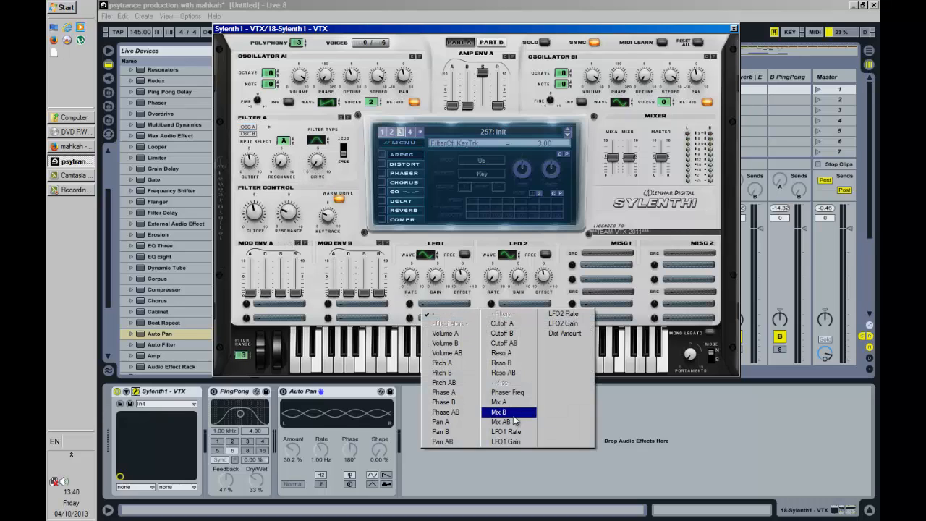
click(457, 387)
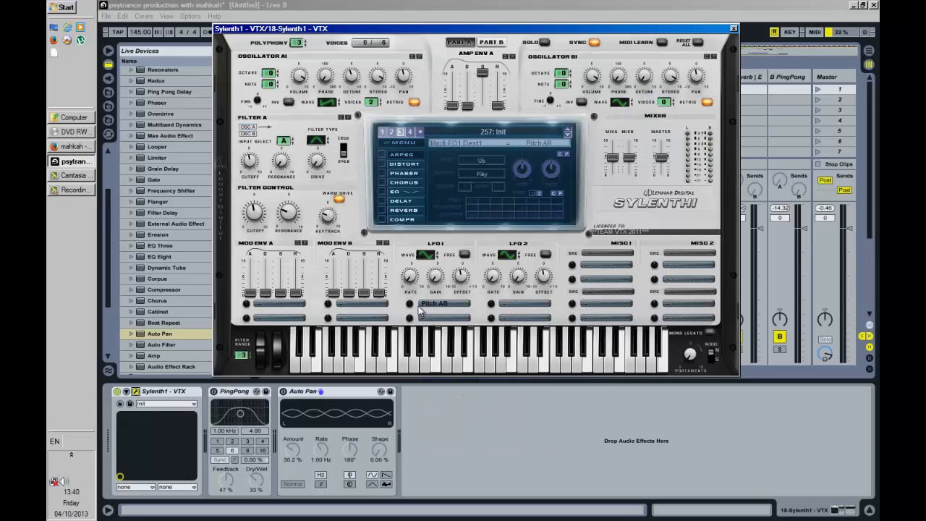
drag(411, 308, 432, 249)
drag(411, 307, 413, 323)
Raise LFO 1's gain and pitch amount, enable its free mode and reduce its rate.
drag(435, 282, 448, 217)
drag(404, 306, 416, 227)
click(460, 254)
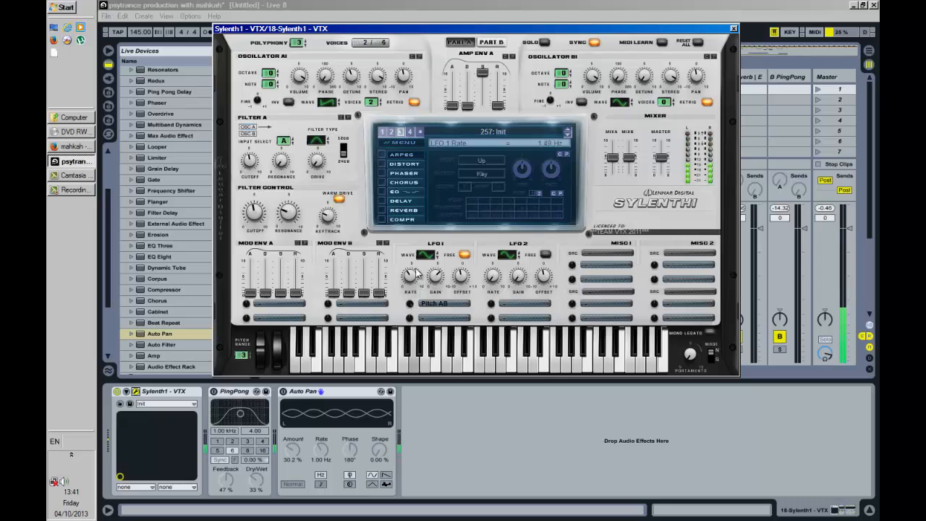
drag(416, 282, 413, 406)
Shift oscillator A1 by two octaves and adjust the filter cutoff and resonance.
drag(269, 74, 270, 84)
drag(254, 169, 257, 222)
drag(286, 165, 287, 152)
drag(287, 220, 285, 214)
Turn on the arpeggiator in Step mode with Step+Hold velocity and enter pitch steps in its pattern.
click(382, 154)
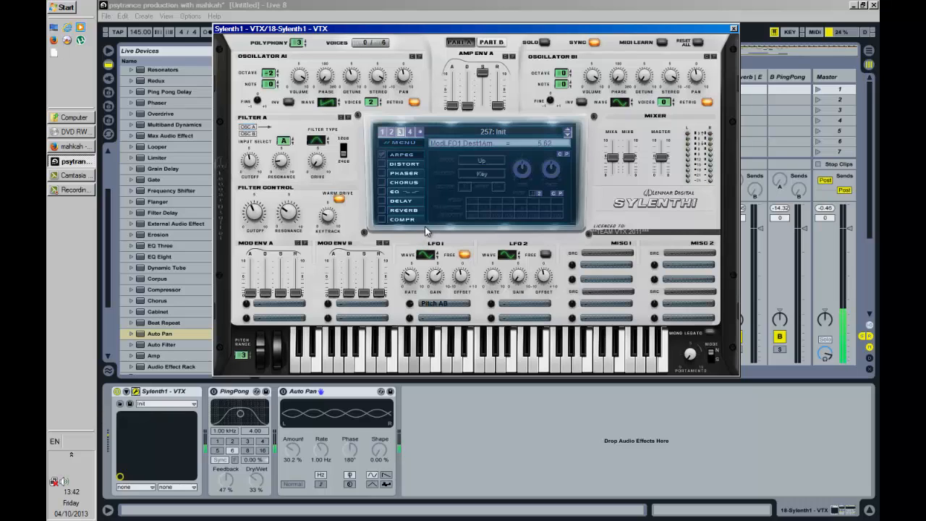
click(483, 160)
click(483, 248)
click(481, 174)
click(484, 226)
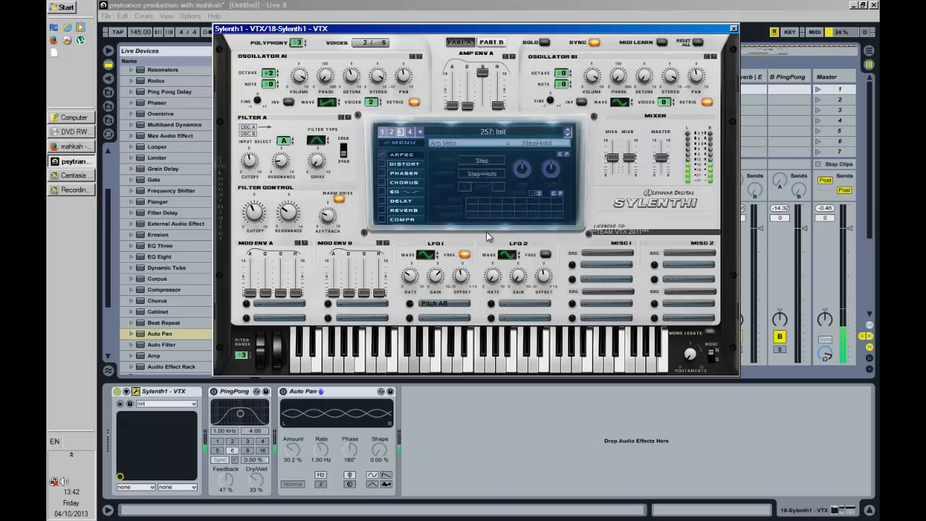
click(508, 200)
Set LFO 1's rate to about 0.81 Hz and adjust the arpeggiator's time and gate.
click(410, 278)
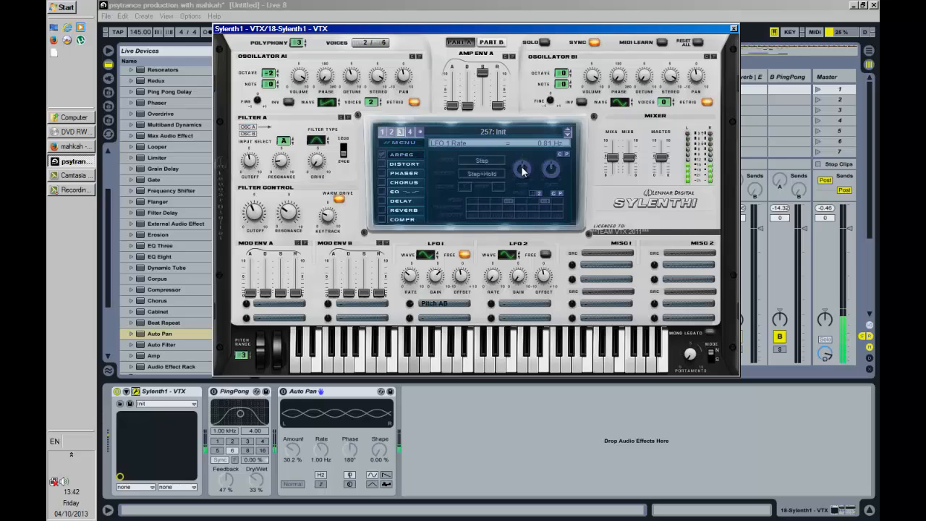
drag(522, 167, 526, 158)
click(553, 169)
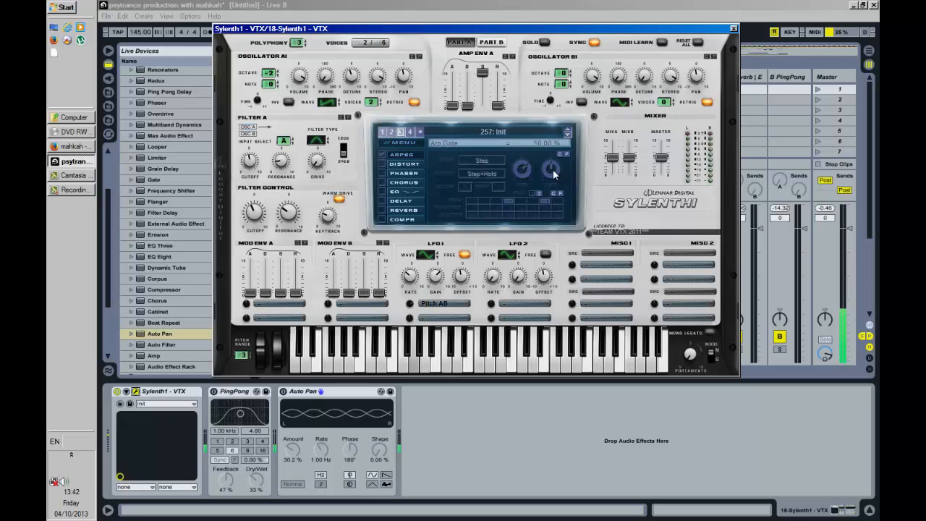
drag(552, 176, 551, 183)
Fine-tune the main filter cutoff and set oscillator A1's wave to Triangle.
mouse_move(255, 212)
mouse_down()
mouse_move(263, 193)
mouse_move(254, 234)
mouse_move(255, 214)
mouse_up()
drag(260, 220, 258, 226)
mouse_move(252, 215)
mouse_down()
mouse_move(257, 198)
mouse_move(256, 213)
mouse_up()
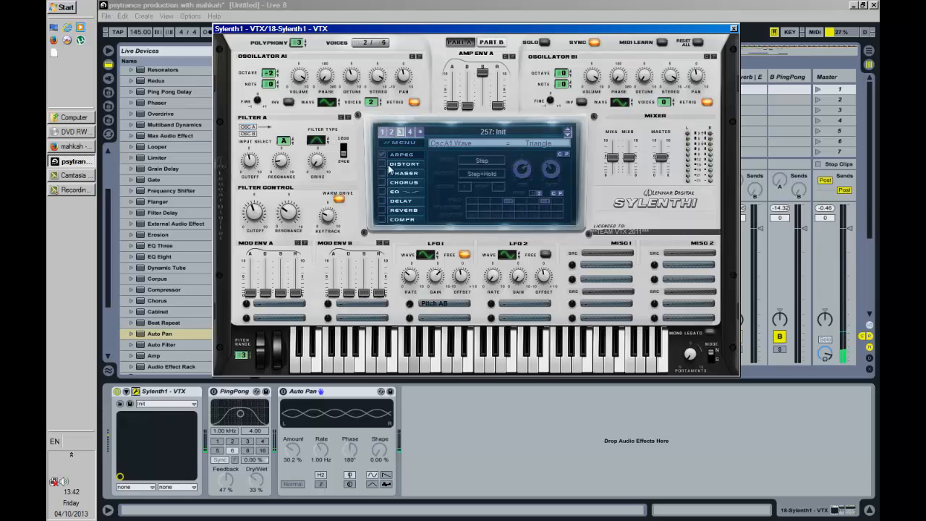
Raise the master volume to about 9.94 and Mix A near maximum, with Filter A's drive at about 1.8.
drag(661, 164, 669, 118)
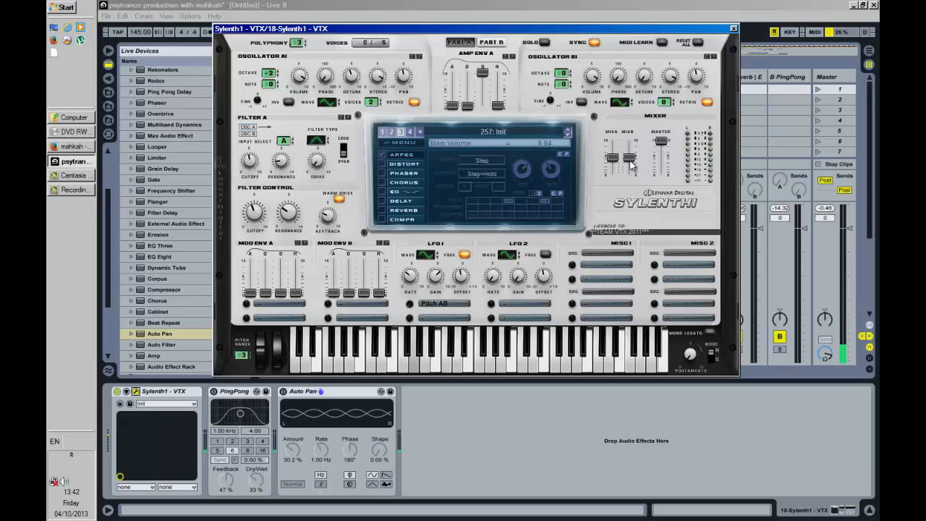
drag(612, 157, 620, 124)
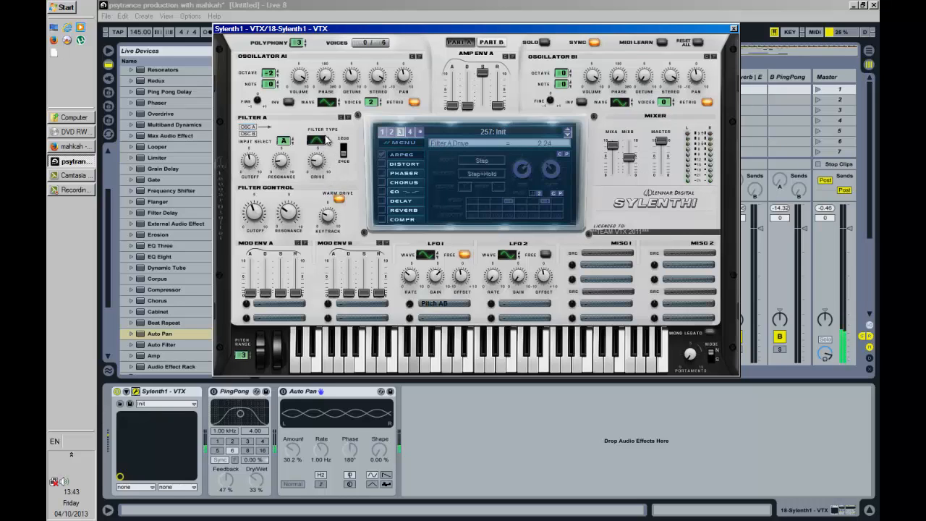
drag(324, 135, 322, 139)
Reactivate the PingPong device, then enable the synth's reverb and adjust its dry/wet mix.
click(218, 396)
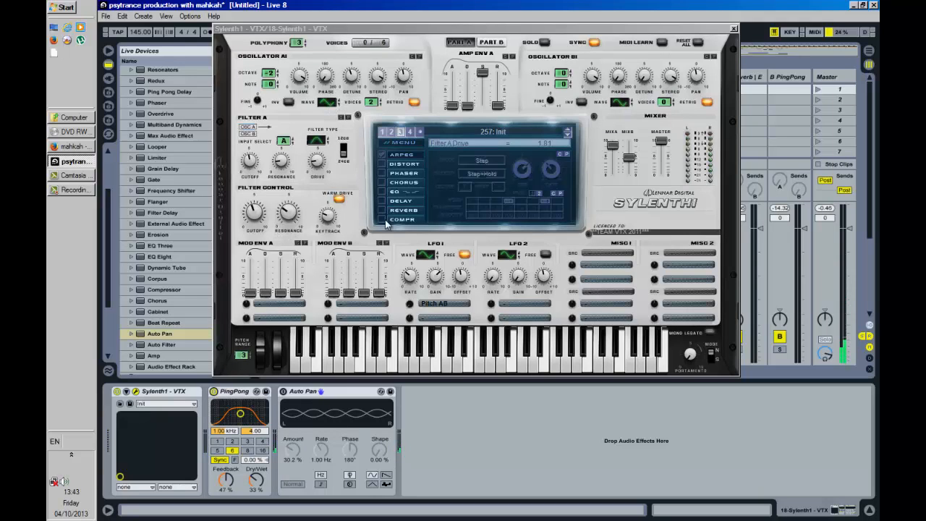
click(403, 210)
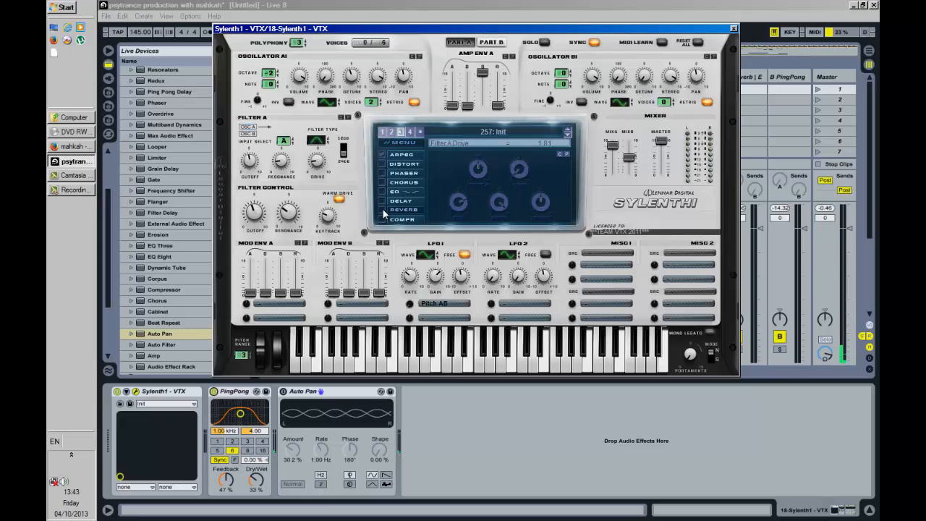
click(382, 210)
click(546, 204)
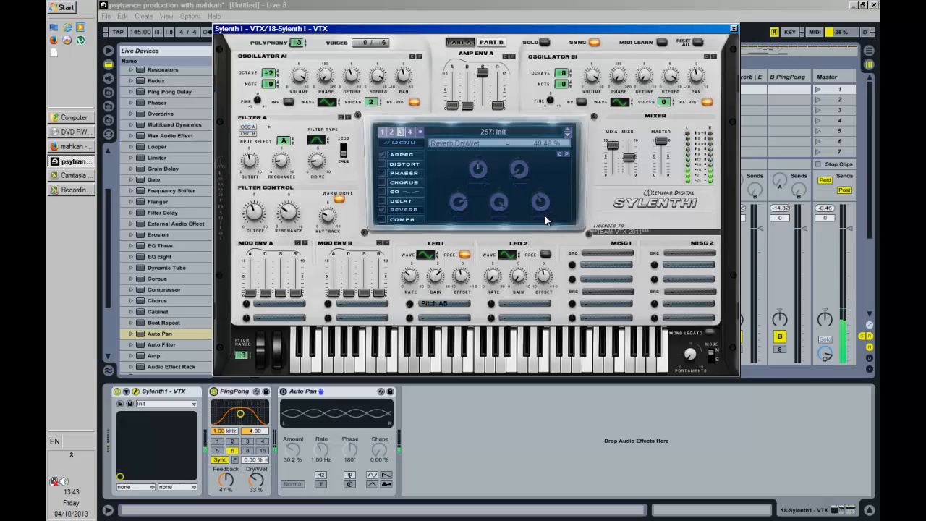
drag(544, 223, 541, 223)
Enable the synth's chorus and set its dry/wet mix to about 55.71%.
click(381, 181)
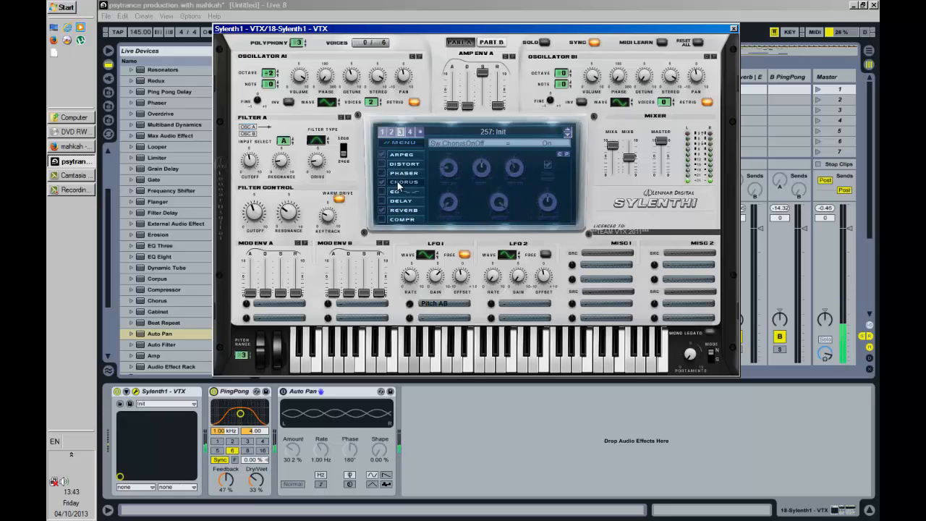
click(547, 204)
drag(548, 202, 548, 200)
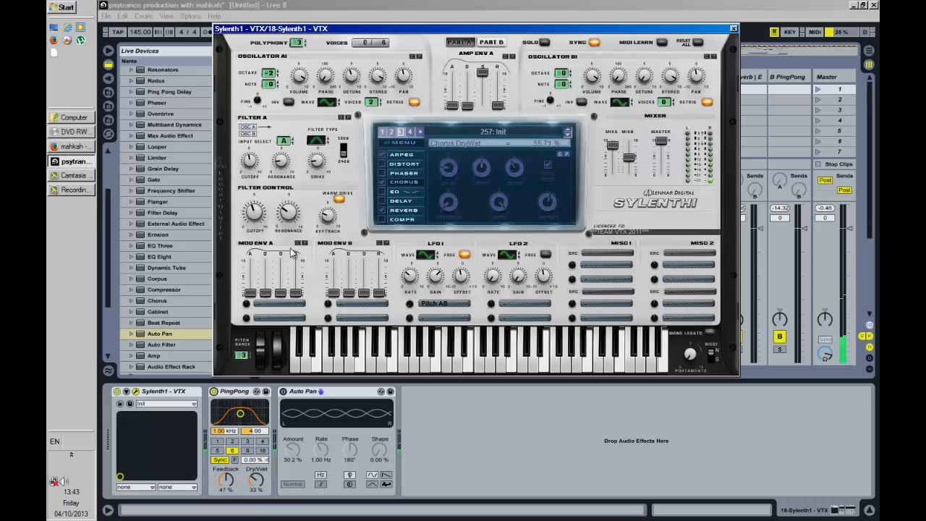
Try the Saw and Pulse waves on oscillator A1.
click(329, 104)
click(332, 104)
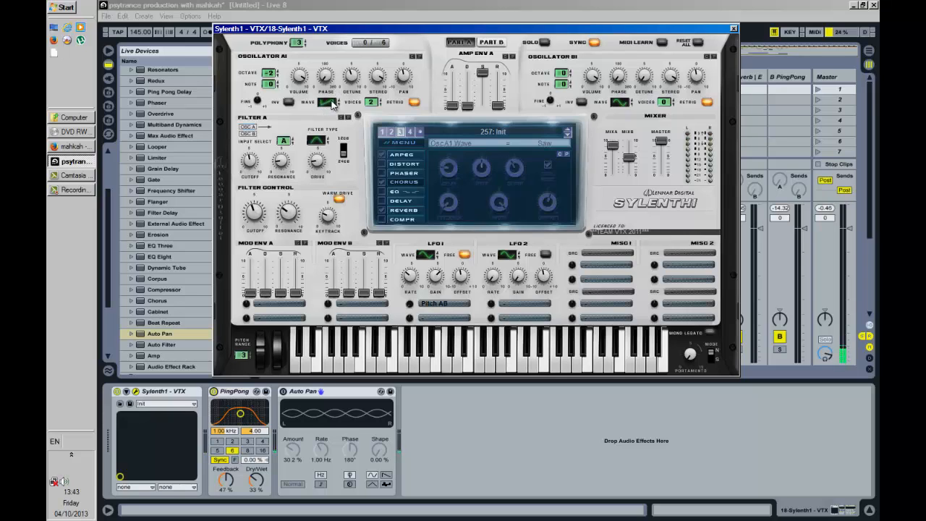
click(330, 104)
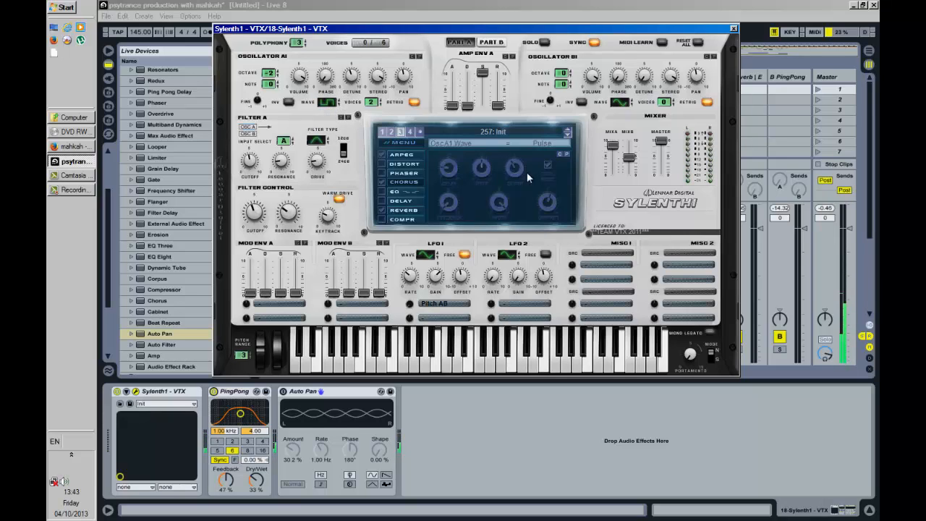
Reduce the master volume and LFO 1's gain, and set Mix A to about 6.38.
drag(661, 142, 659, 189)
drag(615, 160, 614, 168)
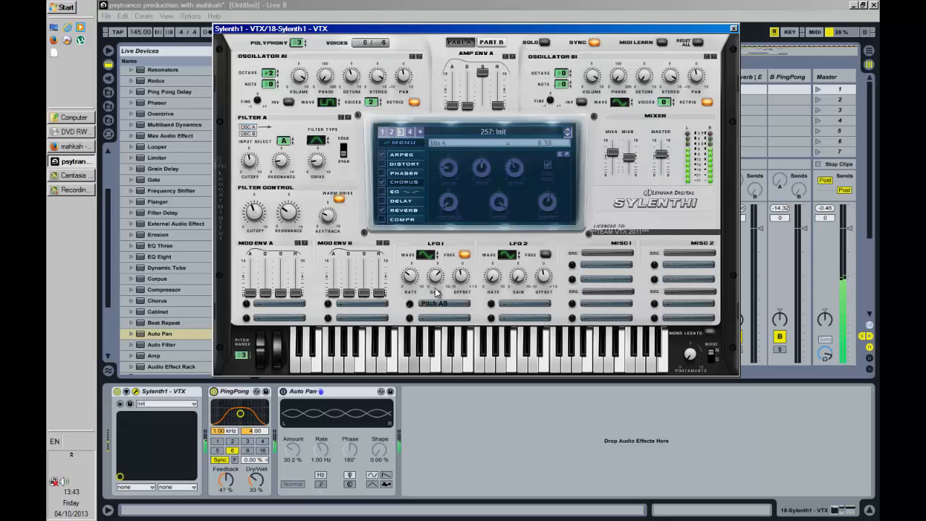
drag(432, 294, 426, 349)
Try another oscillator A1 wave, lower its volume to about 1.33 and set the filter cutoff to about 25.24 Hz.
click(327, 102)
click(329, 109)
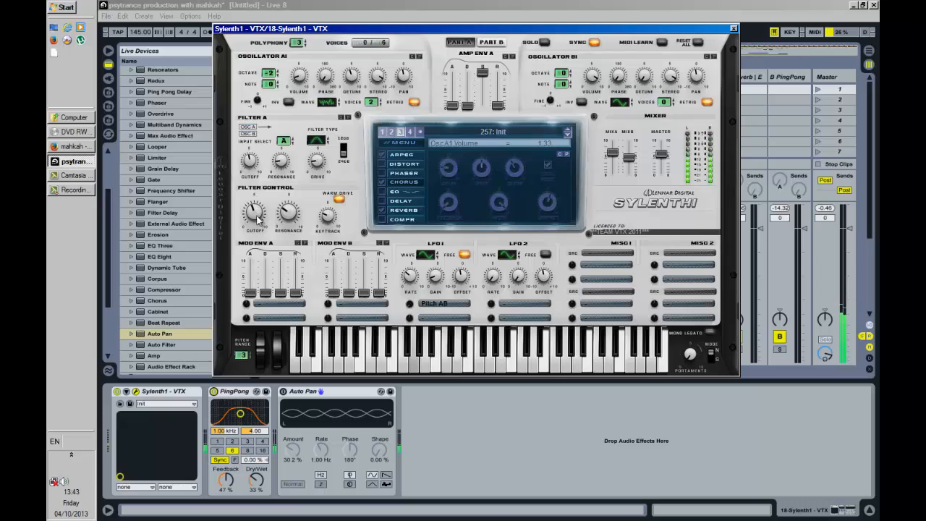
drag(259, 220, 273, 244)
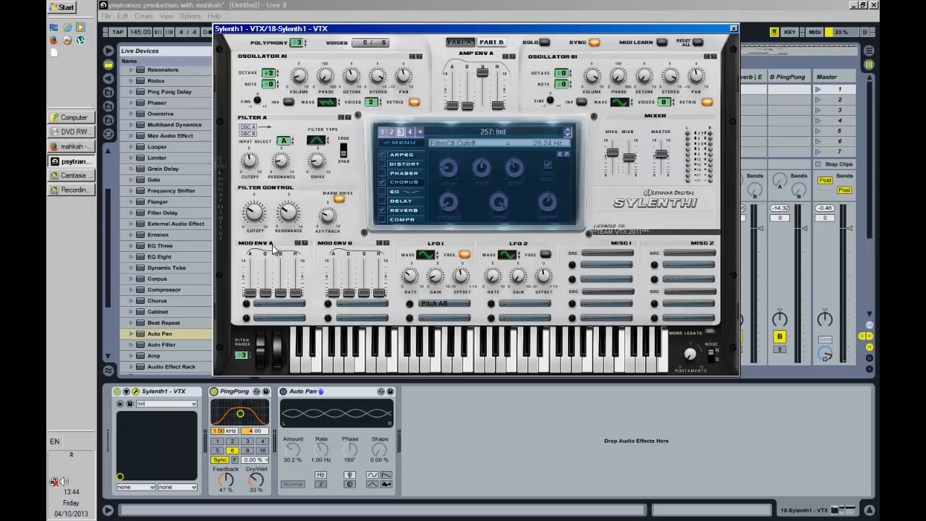
Adjust a step in the arpeggiator pattern and audition several notes on the synth's keyboard.
click(402, 156)
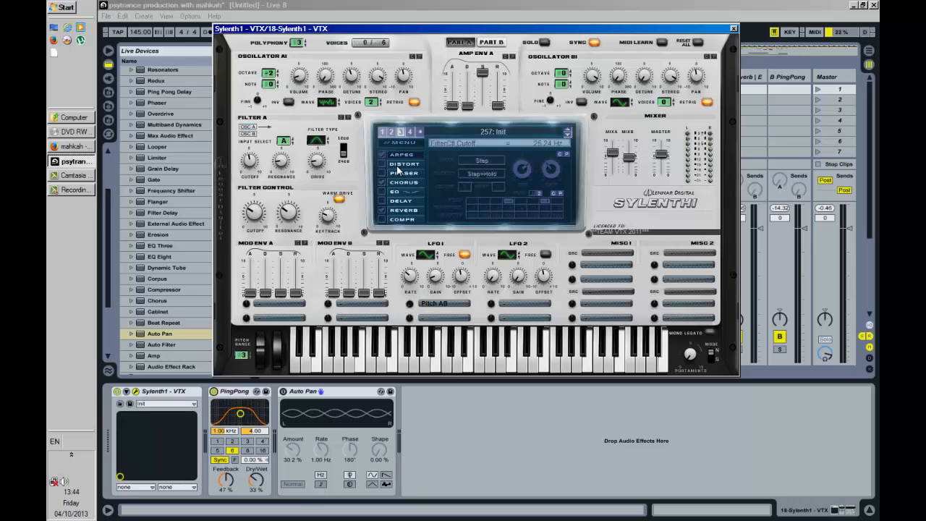
click(509, 210)
click(450, 371)
click(415, 367)
click(414, 367)
click(456, 366)
click(456, 365)
Set both oscillator A1 and LFO 1 to the Saw wave.
click(329, 103)
click(329, 104)
mouse_move(321, 137)
mouse_down()
mouse_move(328, 126)
mouse_move(325, 139)
mouse_up()
drag(334, 102, 331, 110)
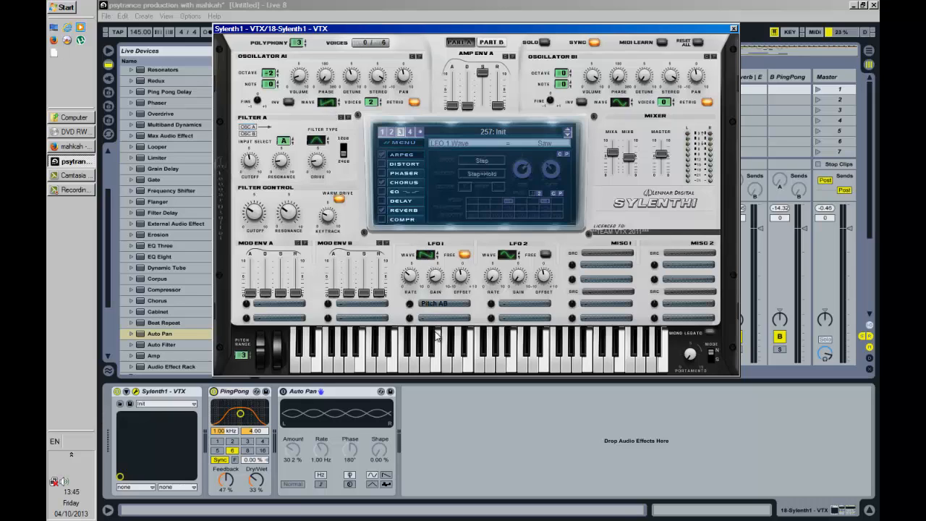
Set the filter cutoff to about 29.10 Hz and LFO 1's gain to about 7.43 while auditioning notes.
click(436, 366)
click(444, 369)
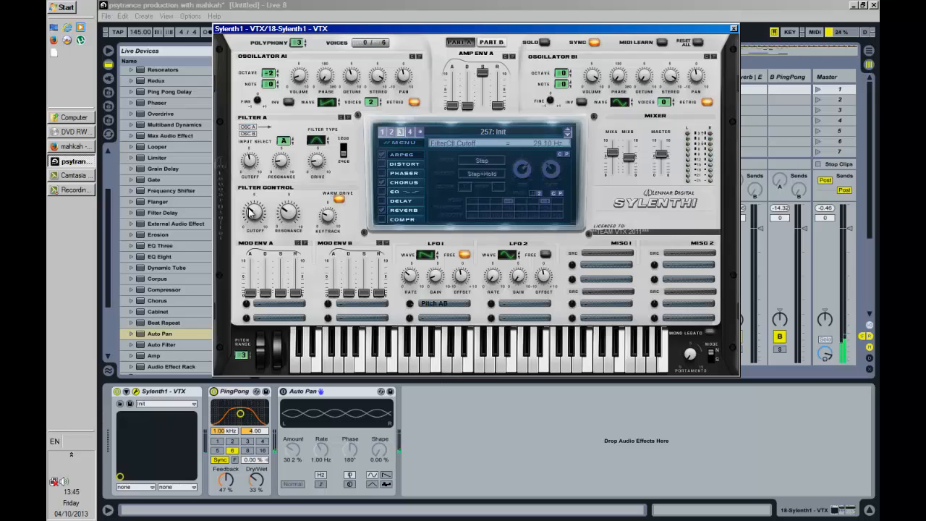
click(460, 368)
drag(413, 277, 447, 229)
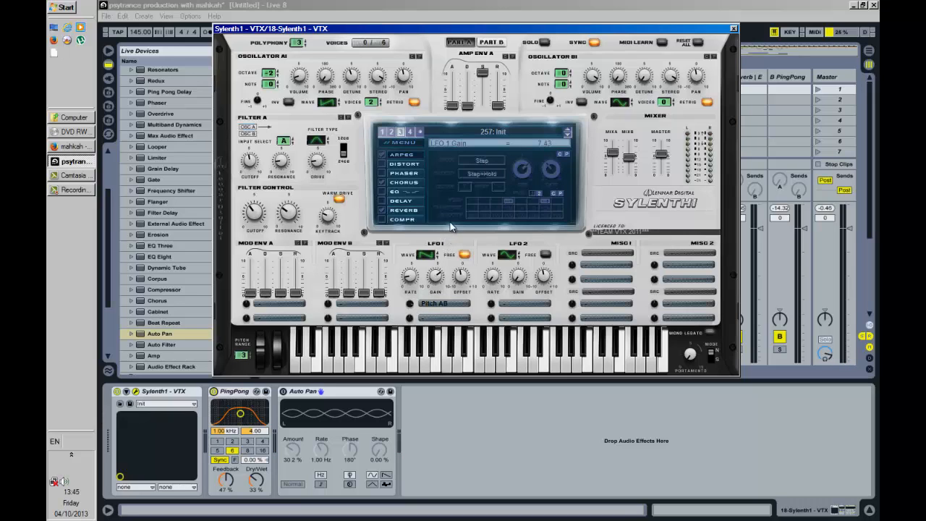
click(456, 366)
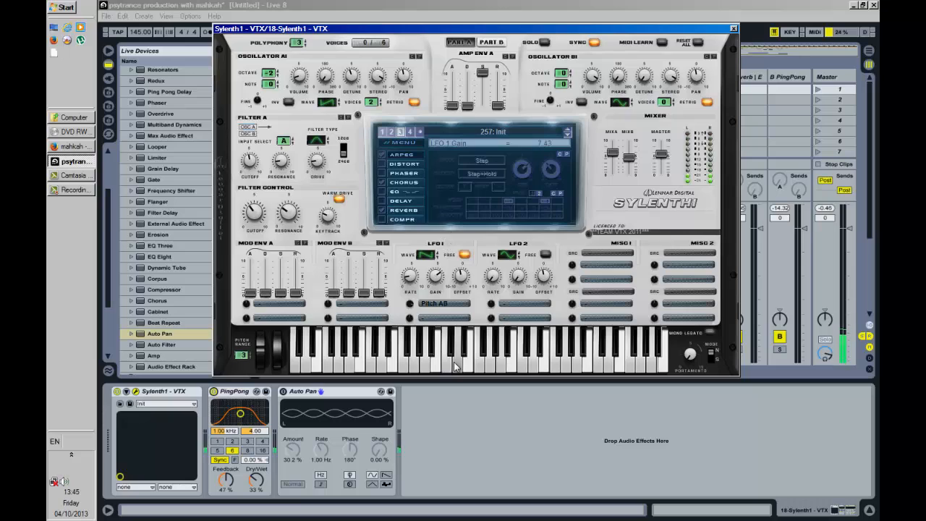
Lower LFO 1's gain to about 1.81, adjust its rate, and raise oscillator A1's volume to 10.
drag(435, 276, 426, 332)
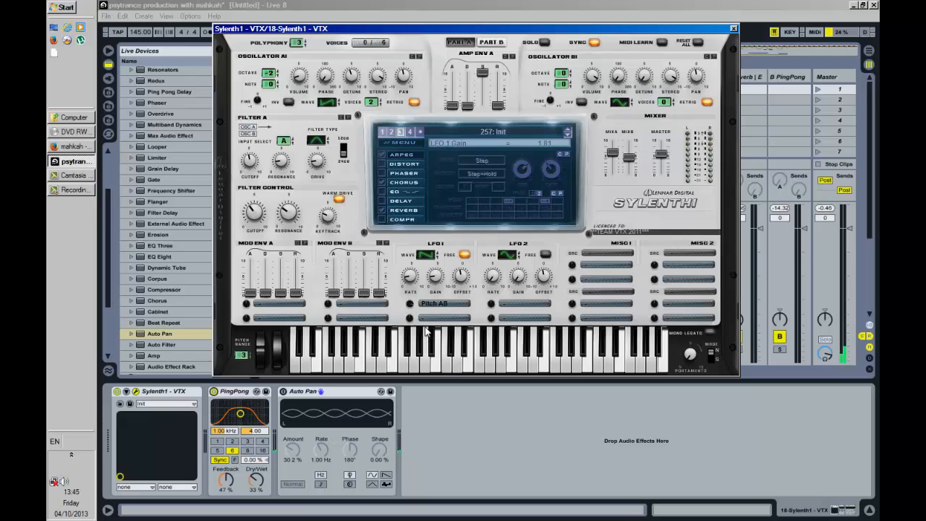
drag(413, 280, 418, 247)
click(459, 355)
click(301, 76)
drag(307, 60, 354, 5)
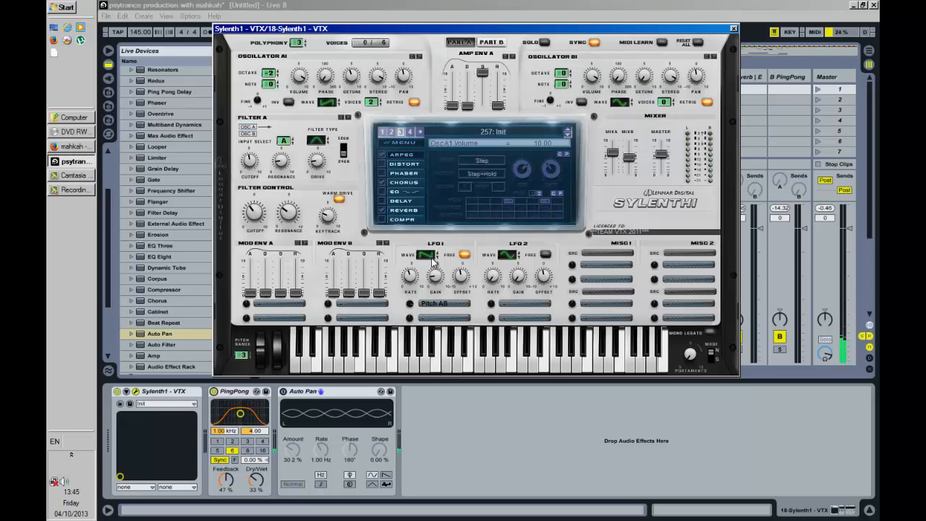
Switch LFO 1 to the Sine wave and set its gain to about 6.95 while auditioning notes.
click(432, 259)
click(411, 365)
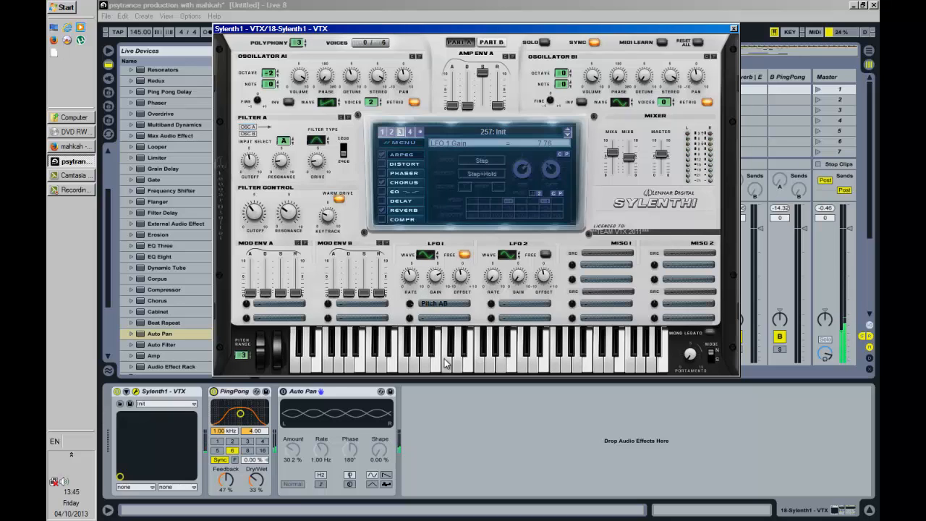
click(445, 363)
drag(439, 281, 438, 285)
click(407, 363)
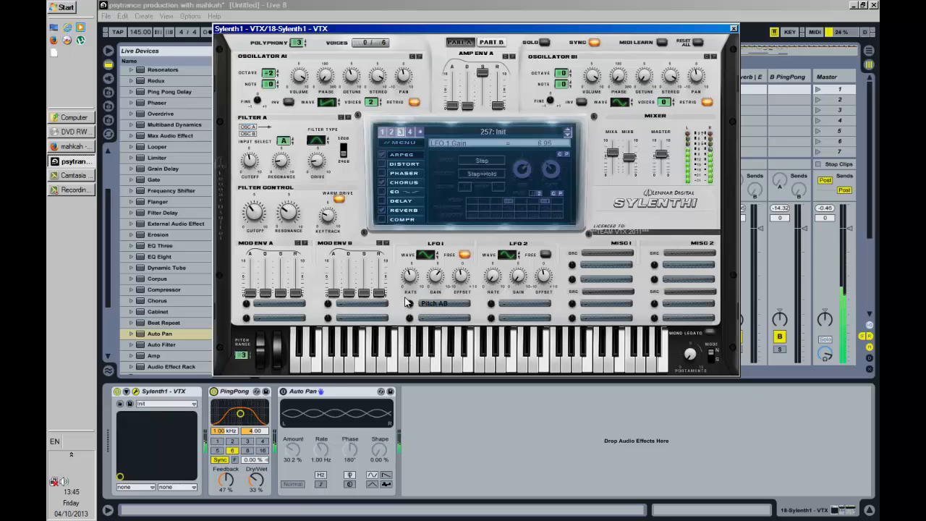
Turn the arpeggiator off and set LFO 1's gain to about 2.24 and its rate to 0.04 Hz while playing notes.
click(410, 362)
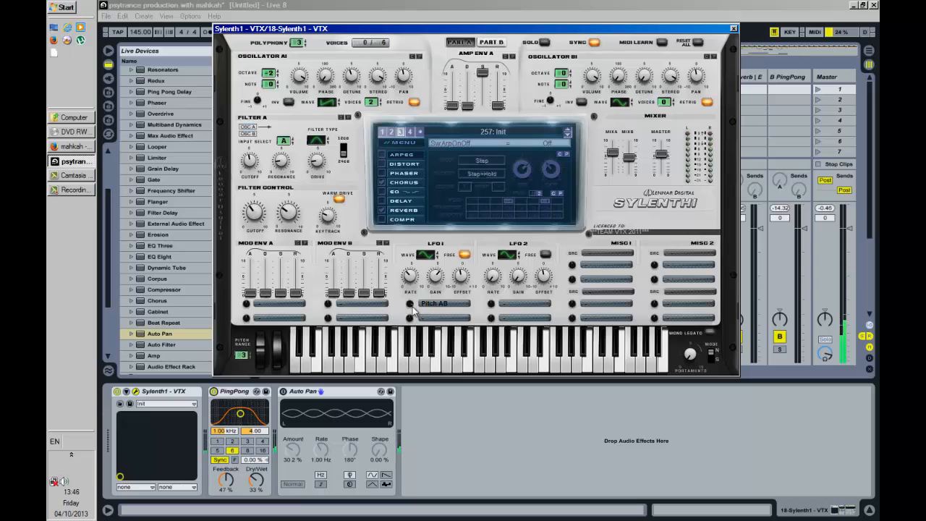
click(396, 367)
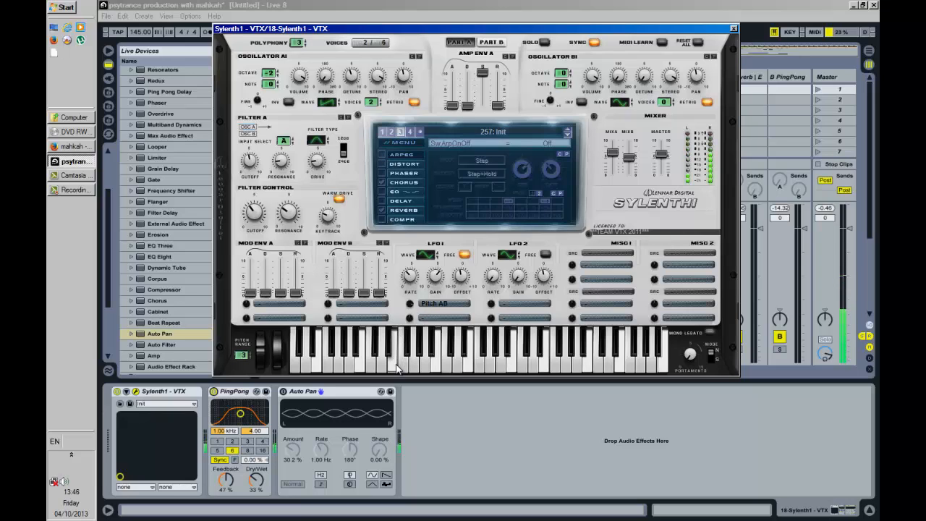
key(g)
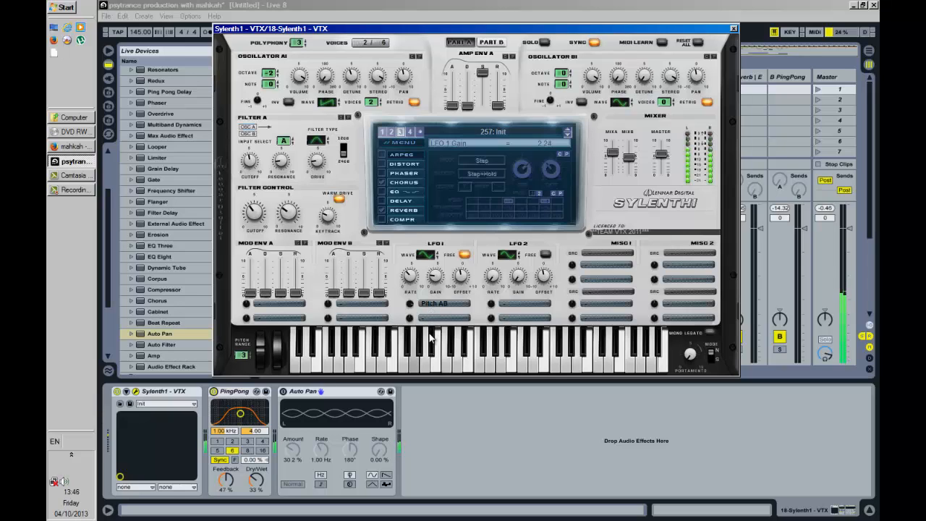
drag(429, 333, 427, 337)
drag(406, 282, 404, 329)
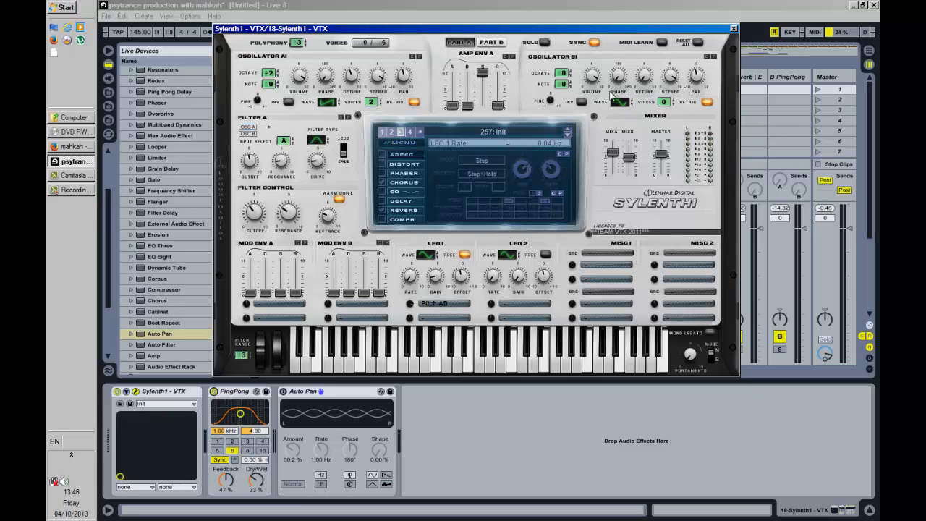
Set oscillator A2 to octave 1, the Noise wave and volume 10, and close the synth window.
click(568, 71)
click(621, 103)
mouse_move(599, 75)
mouse_down()
mouse_move(595, 121)
mouse_move(599, 70)
mouse_up()
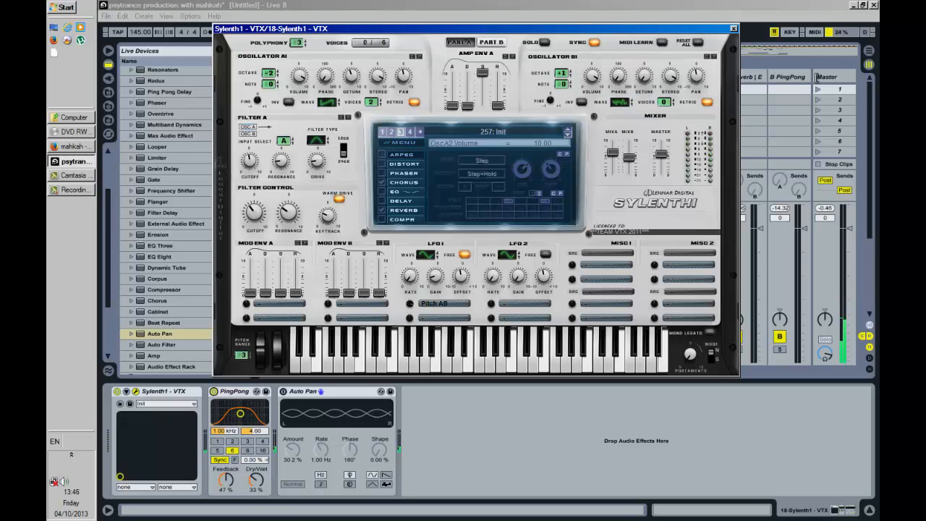
mouse_move(664, 103)
mouse_down()
mouse_move(672, 93)
mouse_move(668, 109)
mouse_up()
drag(576, 148, 572, 168)
click(733, 29)
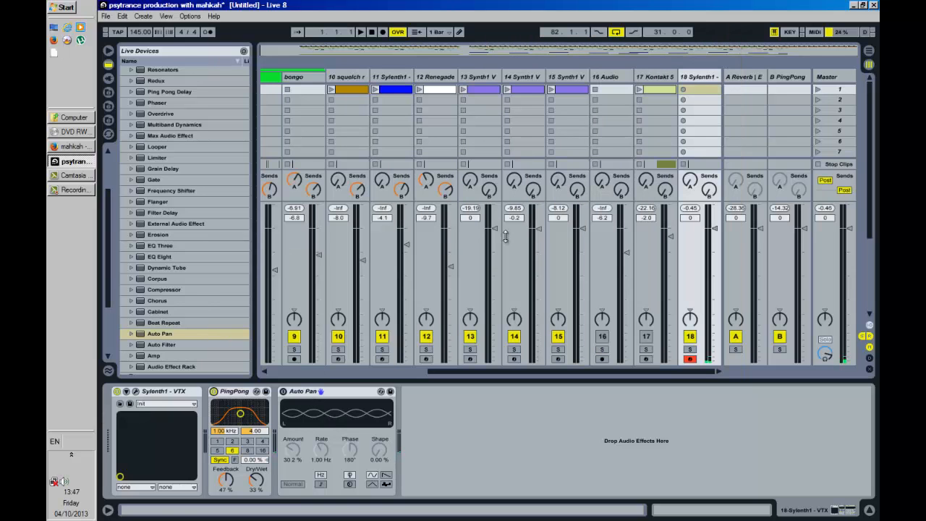
Enable the Auto Pan effect and disable the PingPong delay on the Sylenth1 track.
click(283, 390)
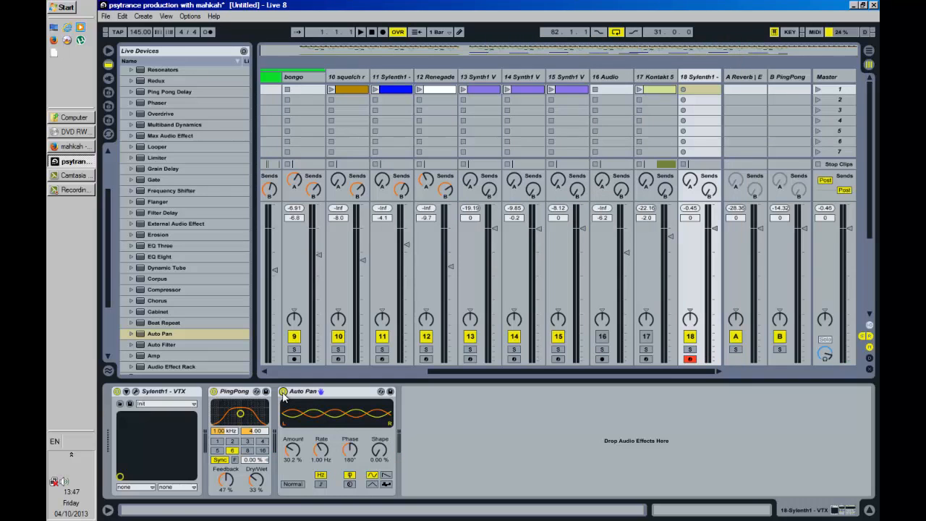
click(214, 391)
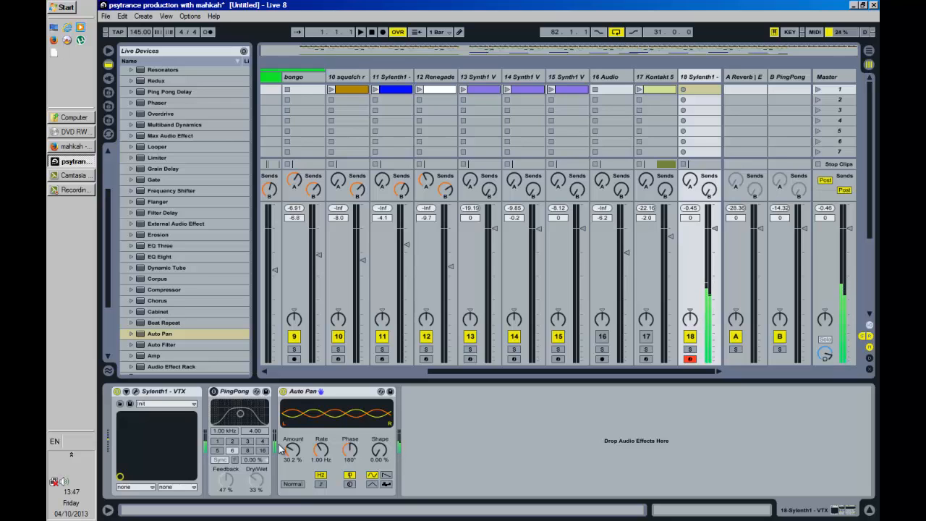
Try a stronger Auto Pan amount of about 66% and return it to 30.2%.
drag(290, 456, 293, 452)
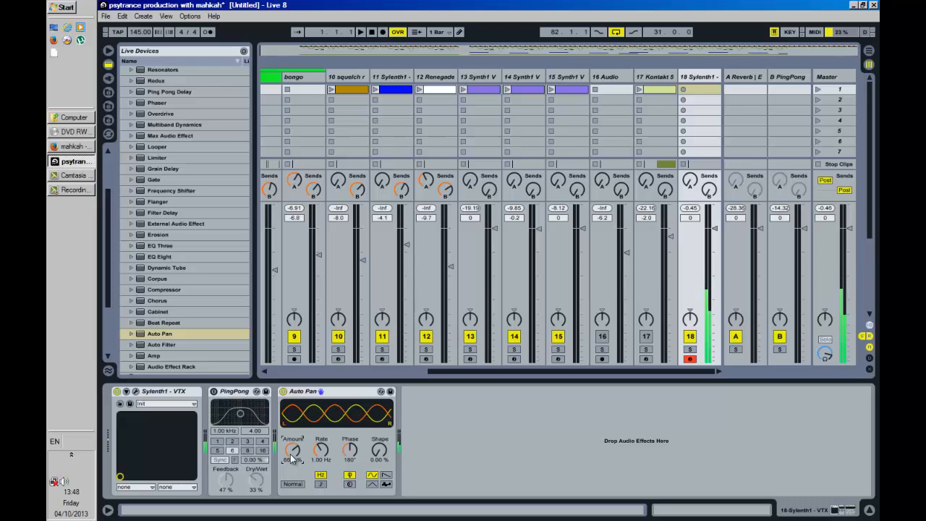
drag(293, 455, 295, 449)
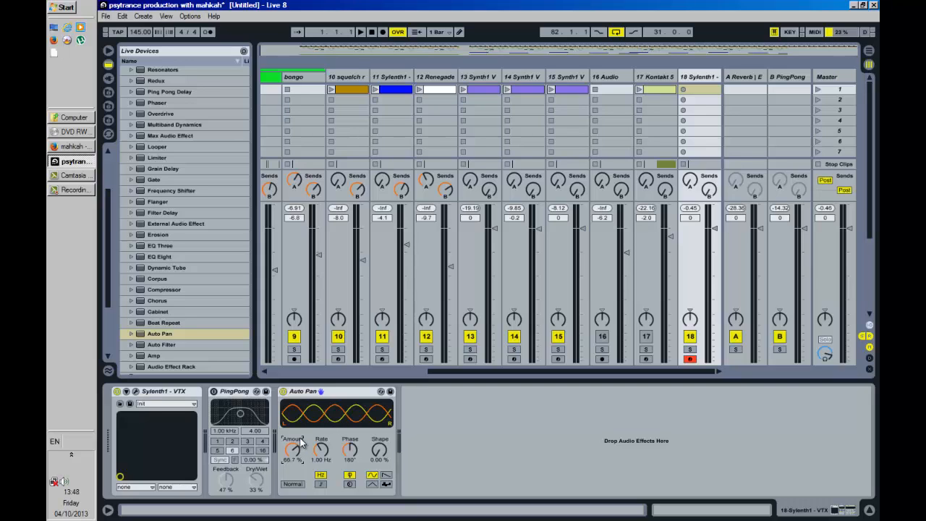
drag(289, 458, 288, 457)
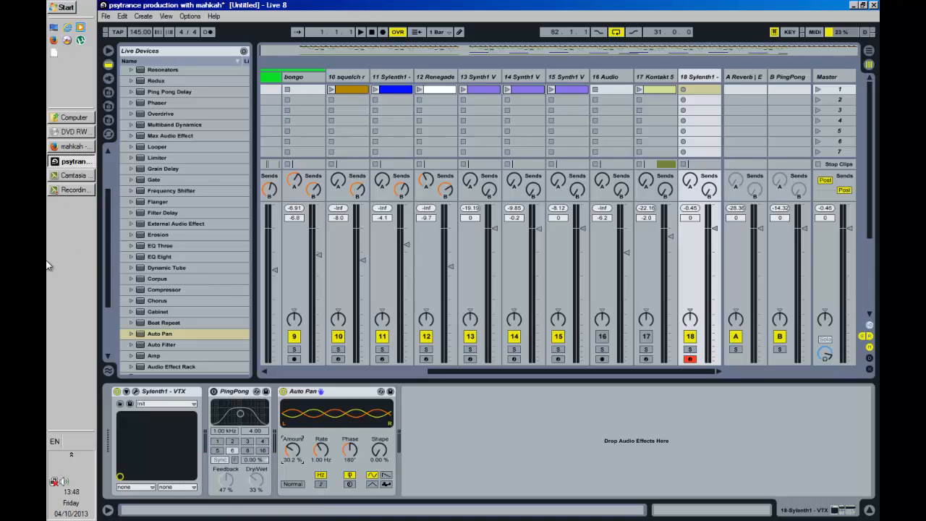
click(72, 191)
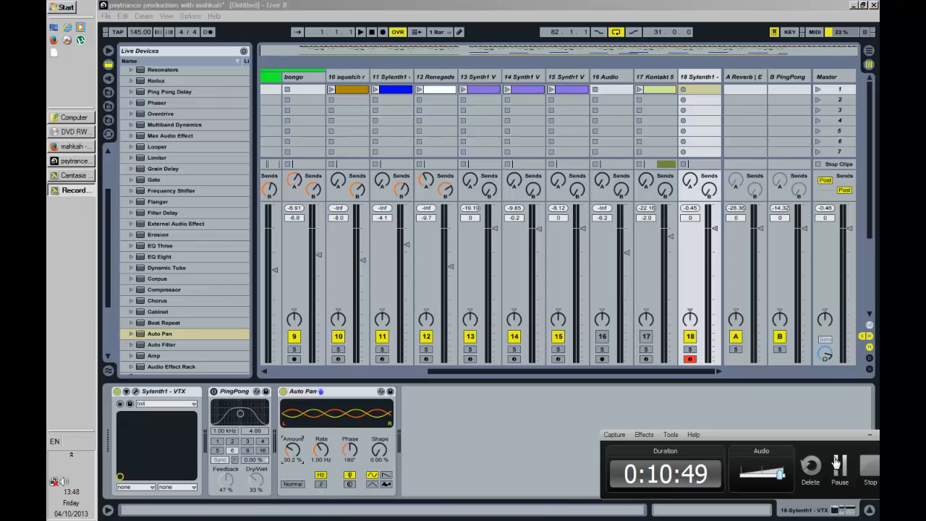